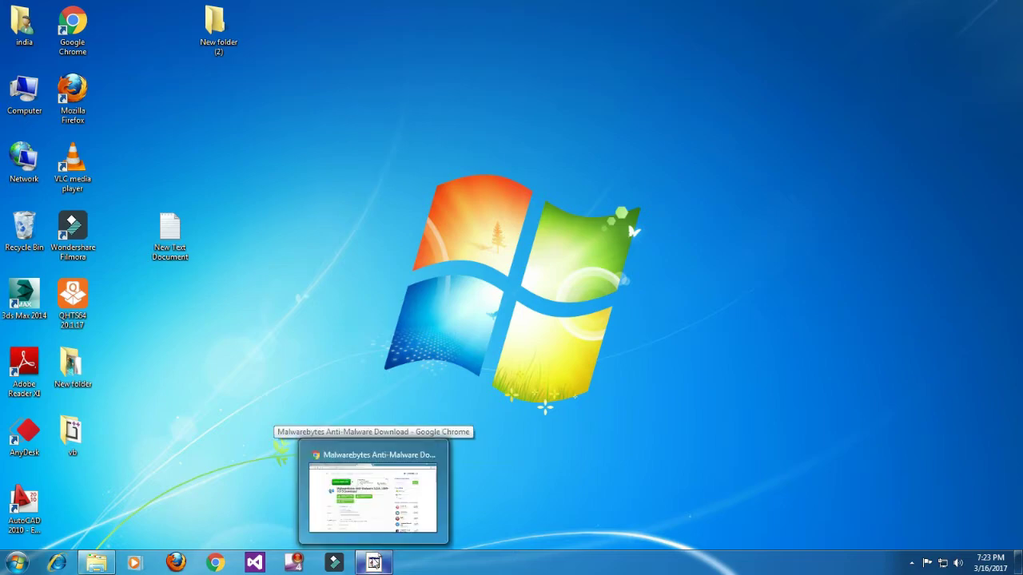
- Bring Chrome forward, glance at the Google results, then return to the Malwarebytes 3.0.6 BleepingComputer page
left_click(417, 449)
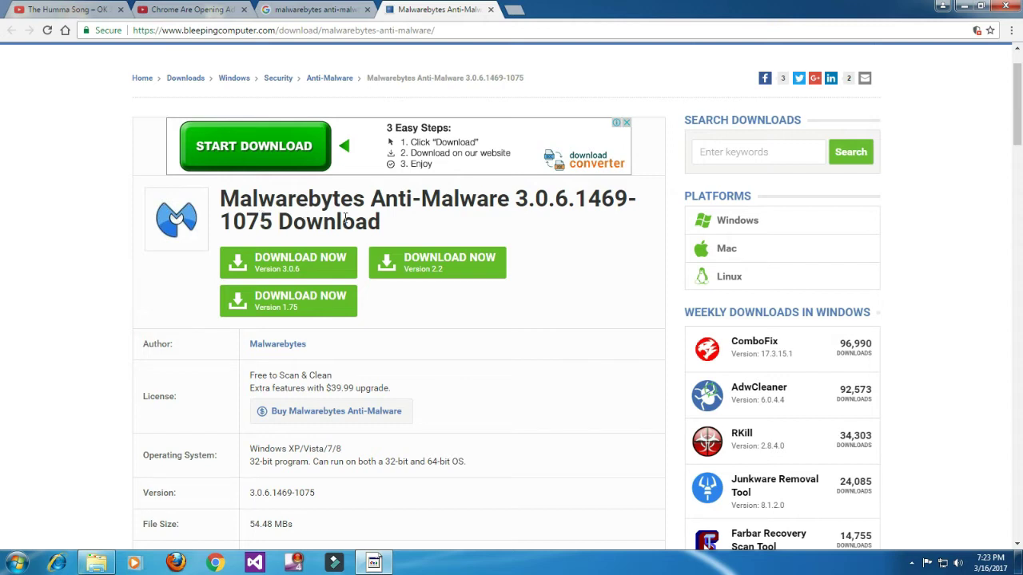
left_click_drag(432, 196, 510, 209)
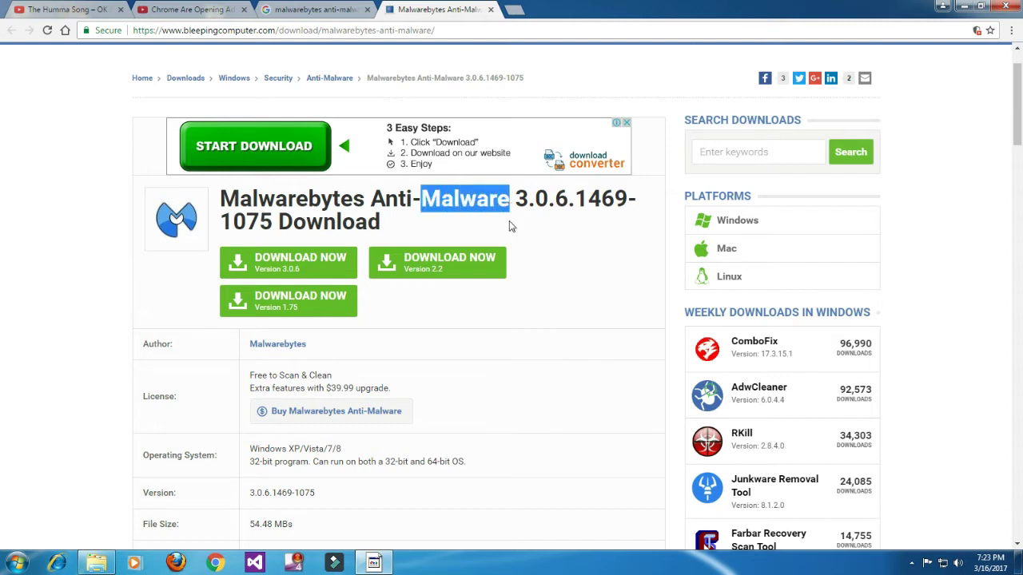
left_click(533, 243)
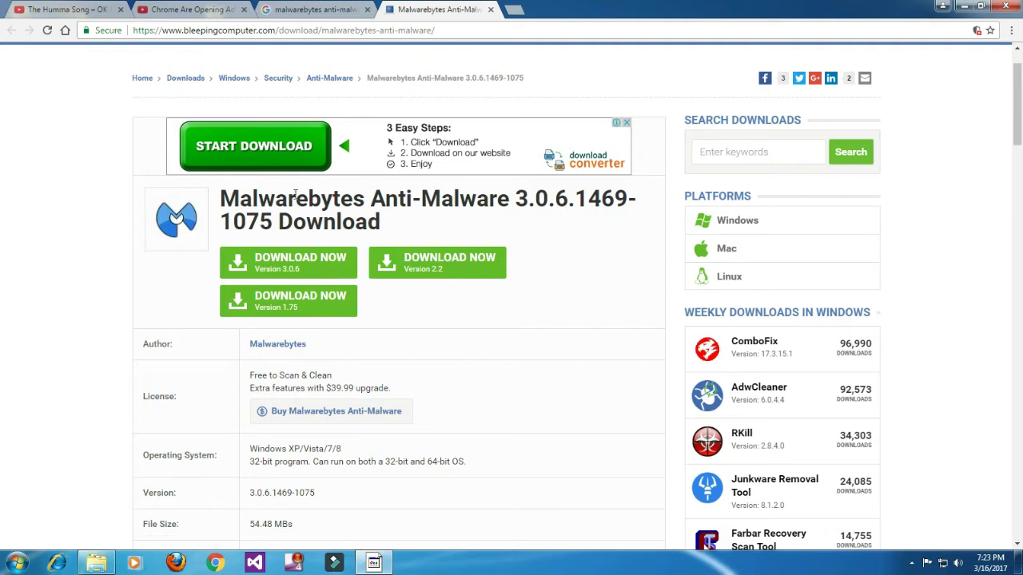
scroll(295, 195, "up", 2)
key("ctrl+shift+Tab")
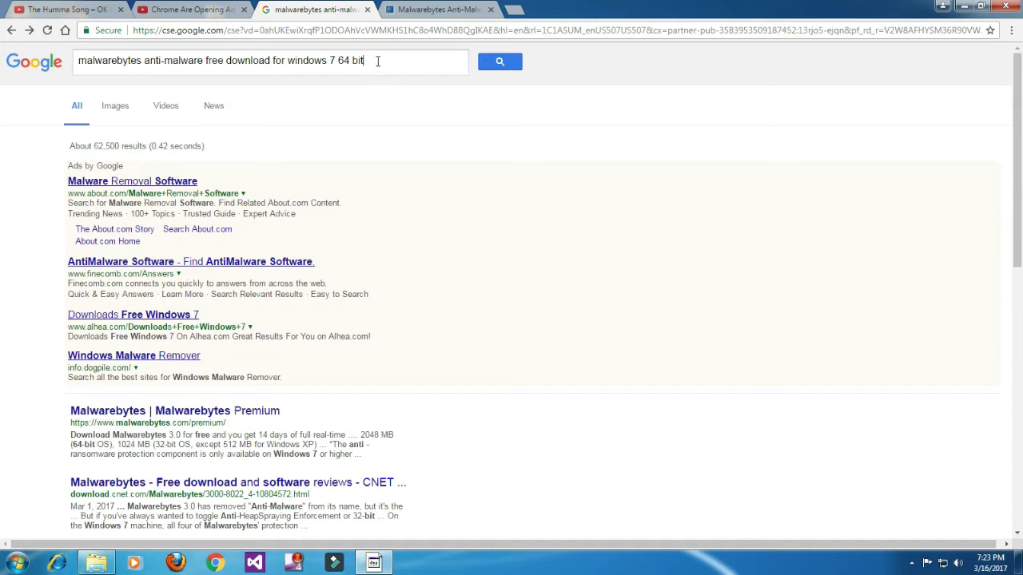
scroll(344, 256, "down", 3)
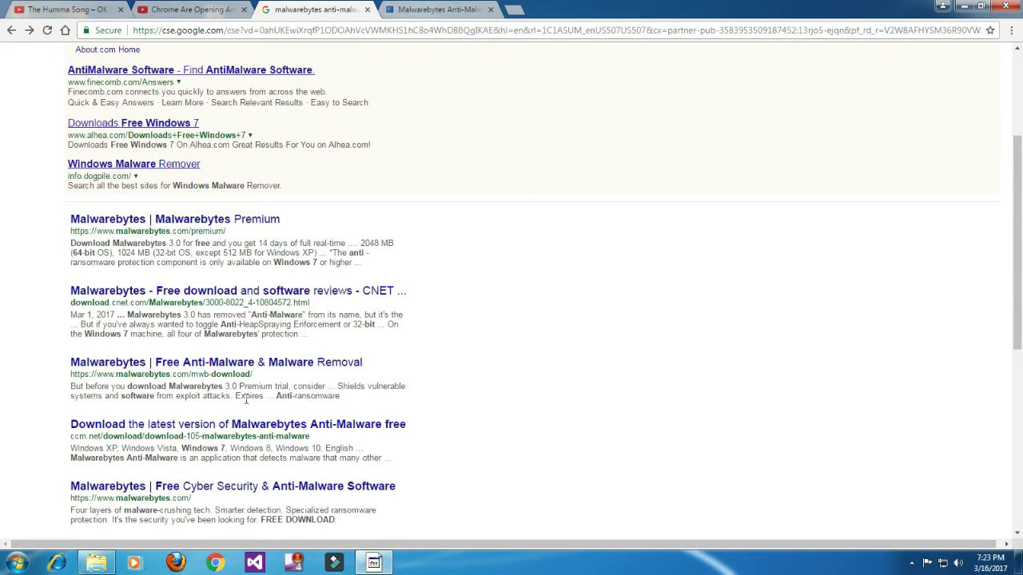
scroll(243, 382, "down", 2)
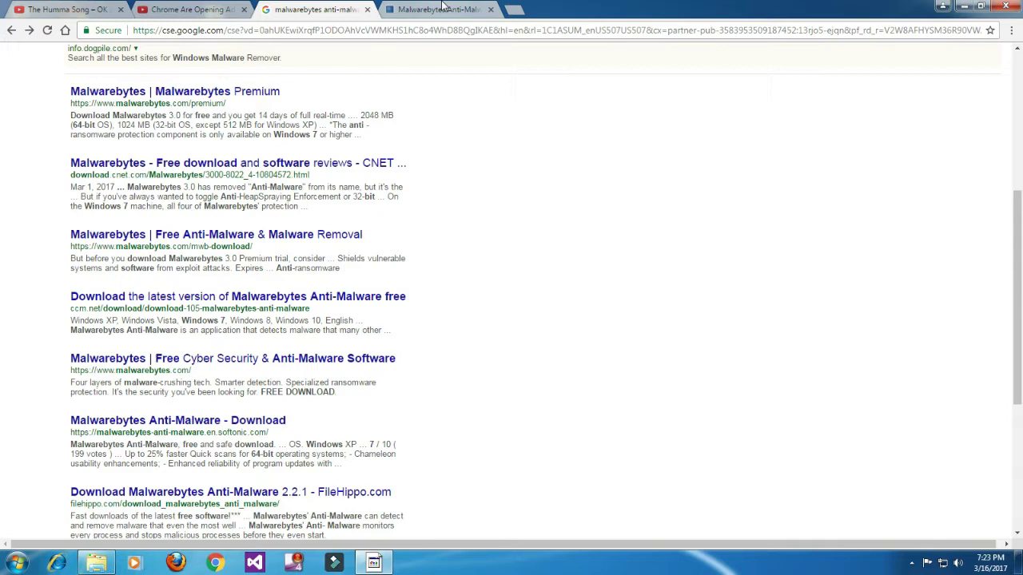
left_click(448, 8)
scroll(366, 338, "down", 2)
scroll(370, 335, "up", 2)
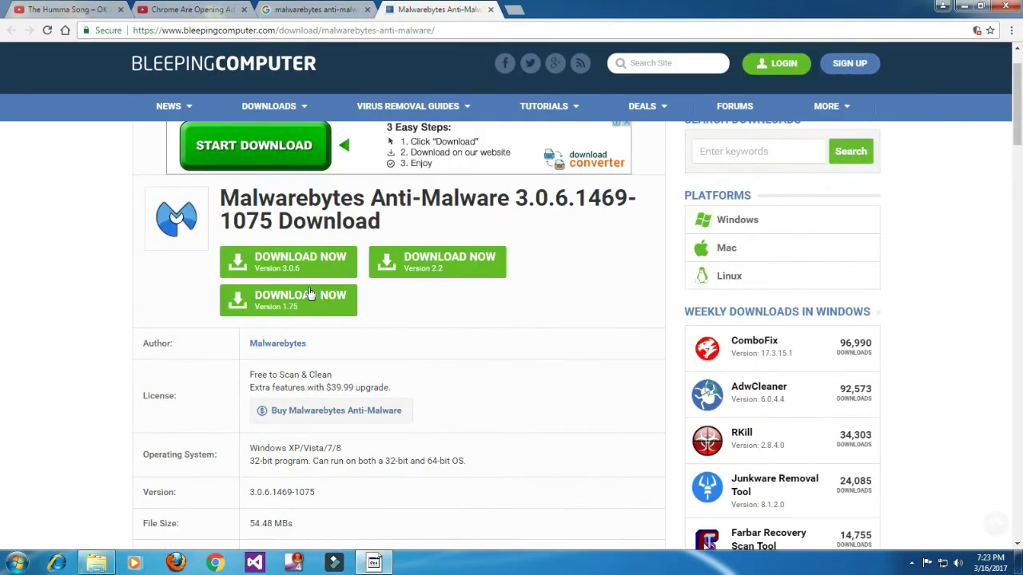
- Start downloading Malwarebytes Anti-Malware version 3.0.6 from BleepingComputer
left_click(313, 259)
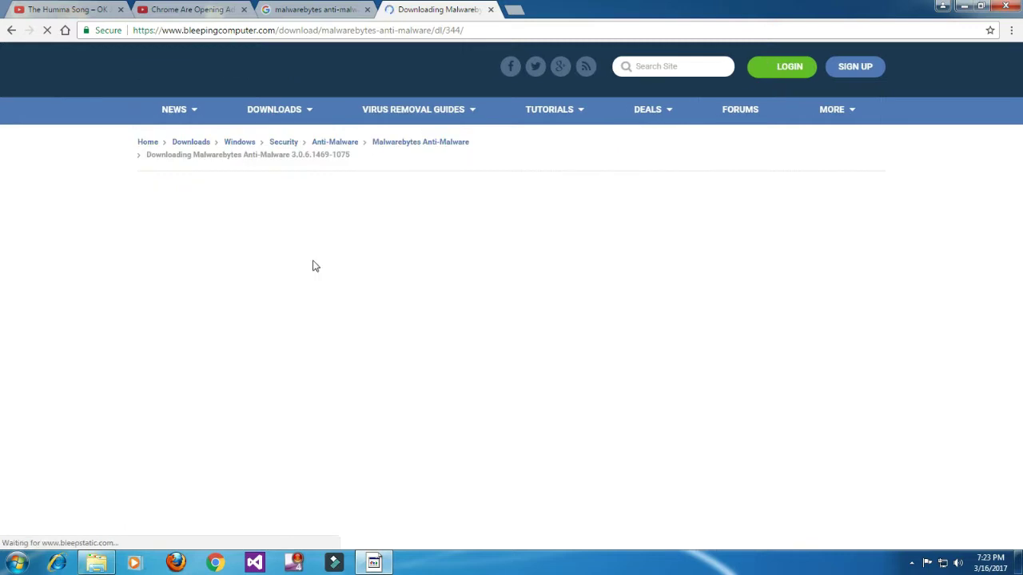
scroll(446, 322, "down", 2)
scroll(446, 322, "up", 2)
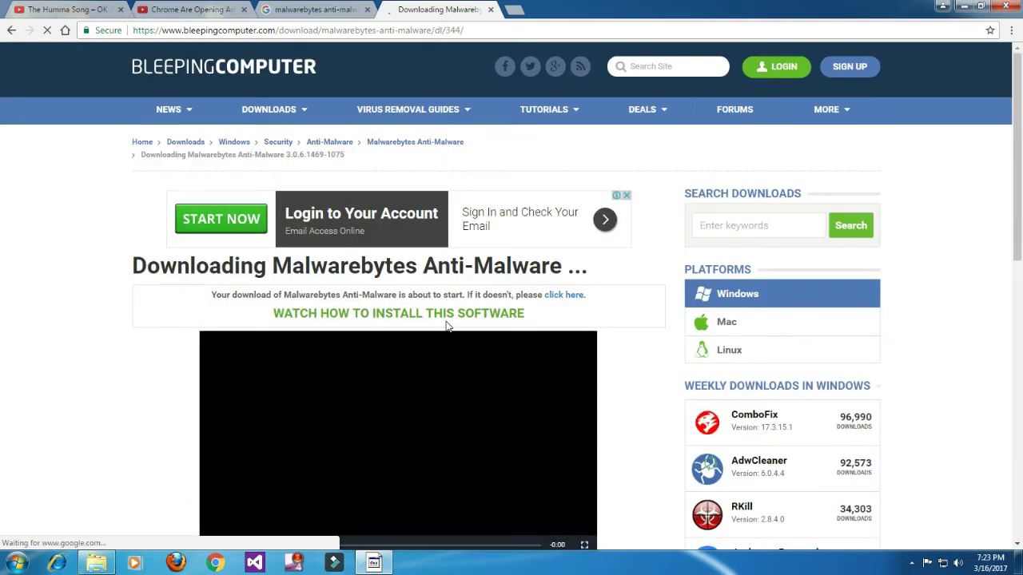
scroll(446, 321, "down", 4)
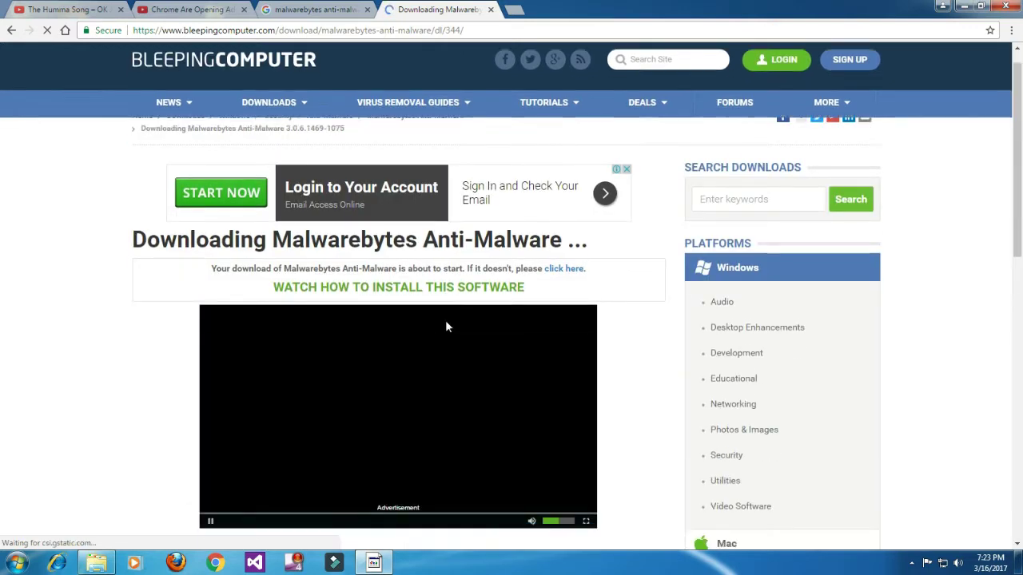
scroll(446, 321, "down", 4)
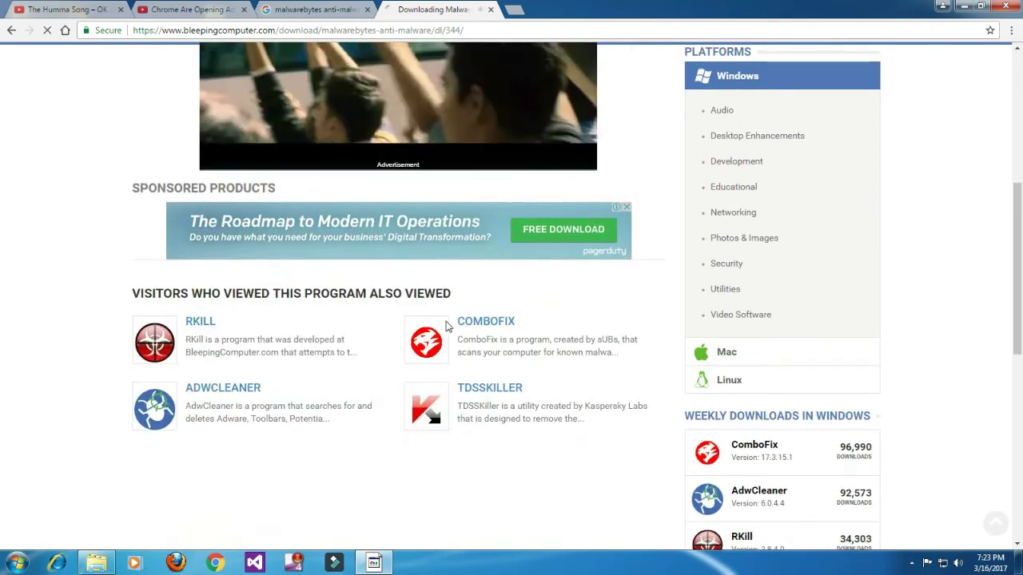
scroll(391, 376, "up", 4)
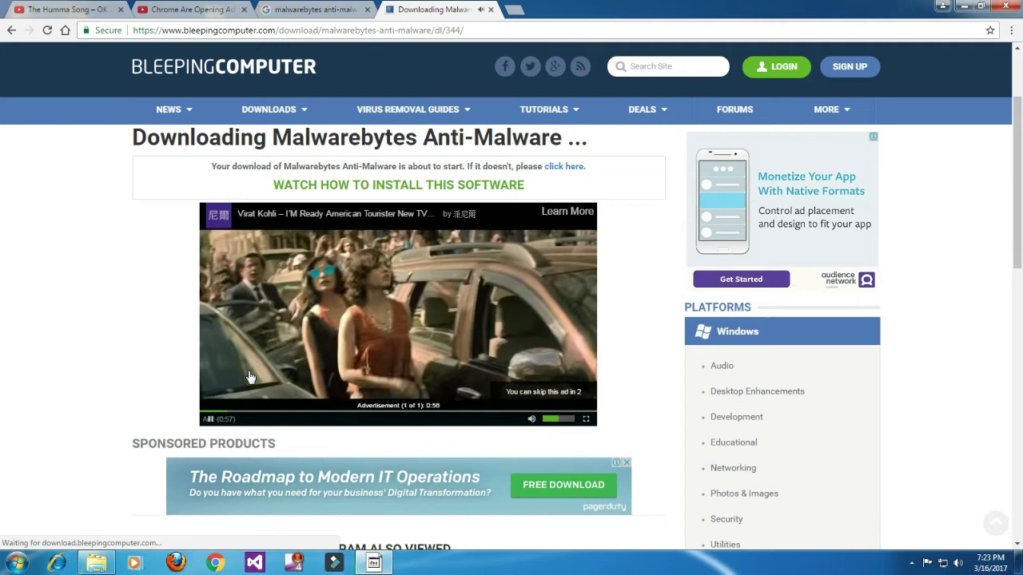
scroll(170, 414, "down", 3)
- Keep the mb3-setup installer despite Chrome's download warning
left_click(227, 534)
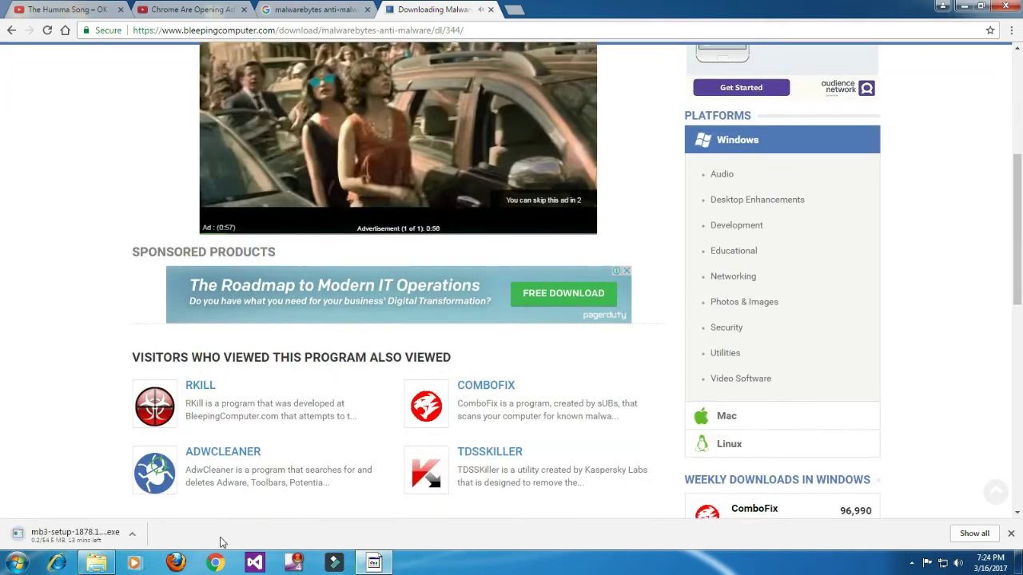
scroll(101, 377, "down", 2)
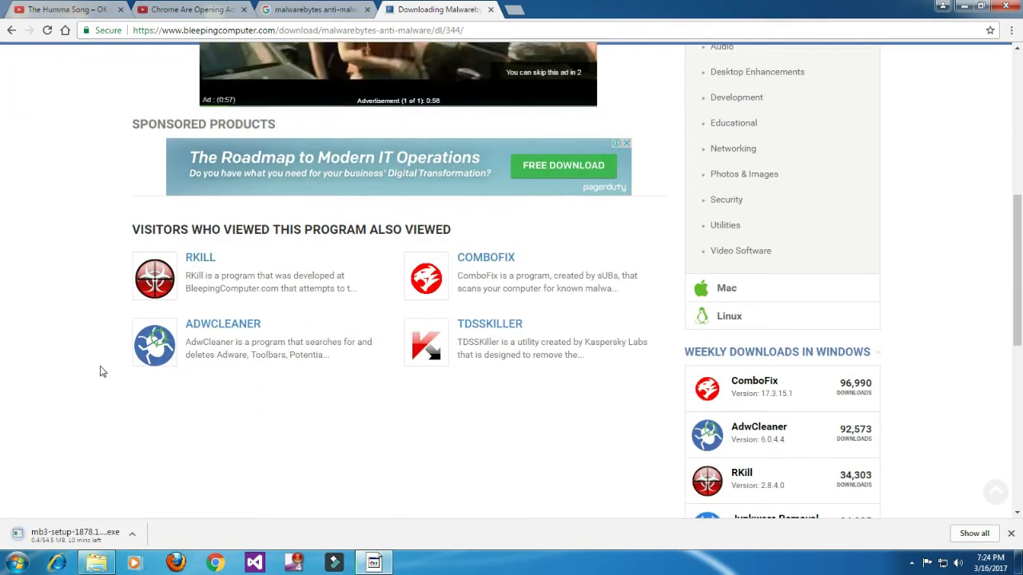
scroll(101, 371, "down", 1)
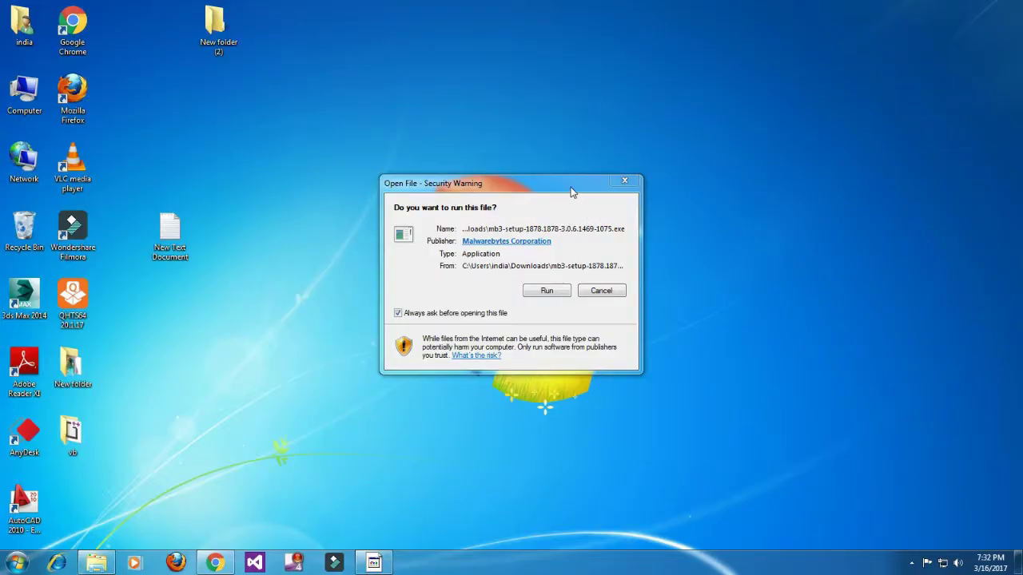
- Move the security warning aside and pause the screen recorder from the system tray
left_click_drag(574, 190, 820, 114)
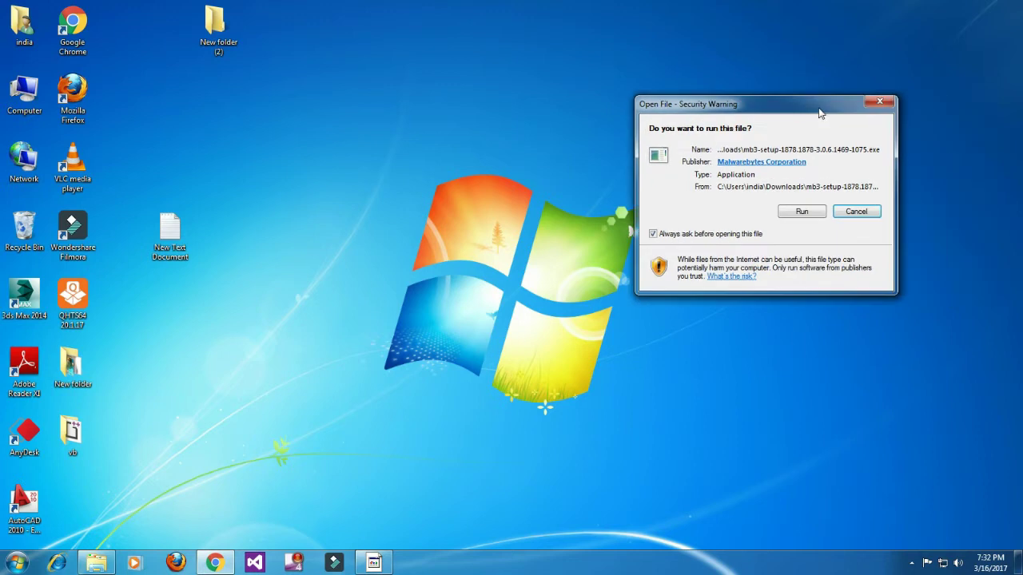
left_click(912, 562)
right_click(927, 499)
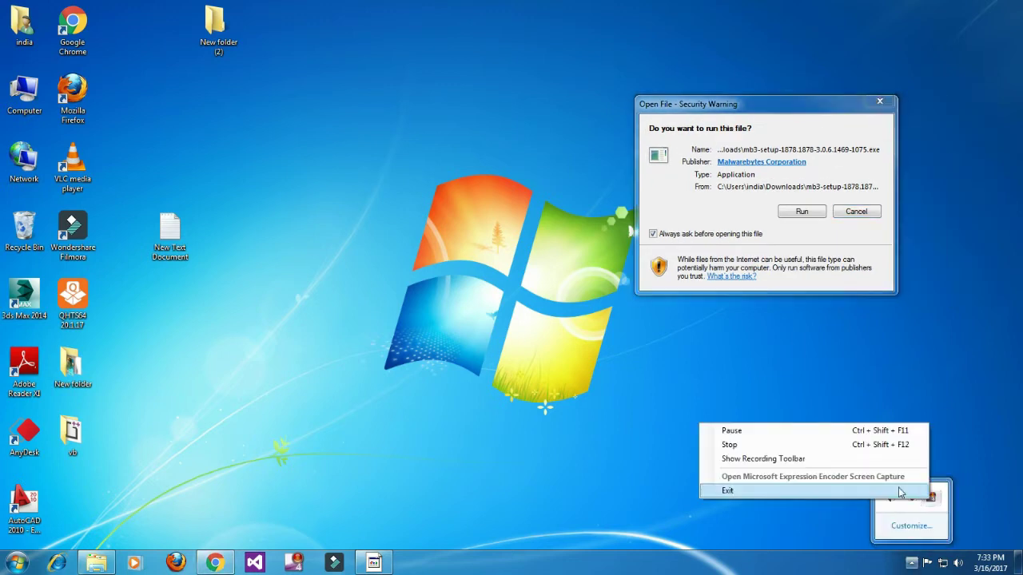
left_click(763, 460)
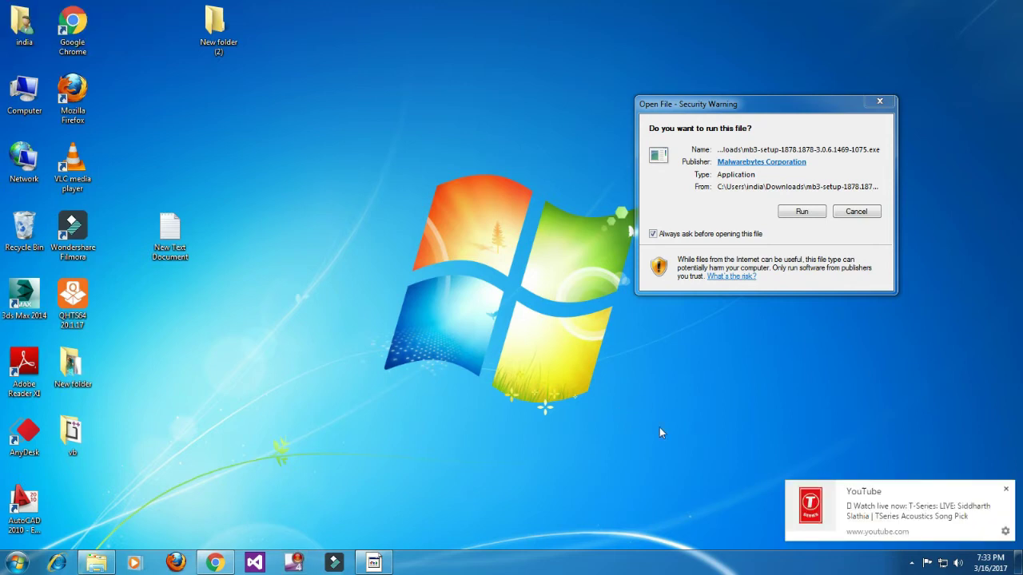
left_click(911, 562)
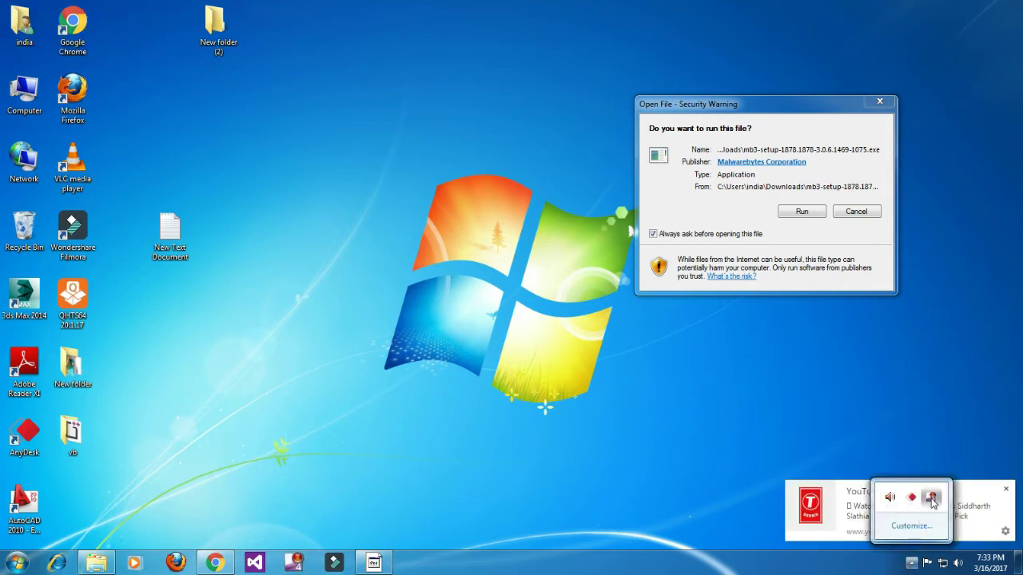
right_click(931, 497)
left_click(747, 429)
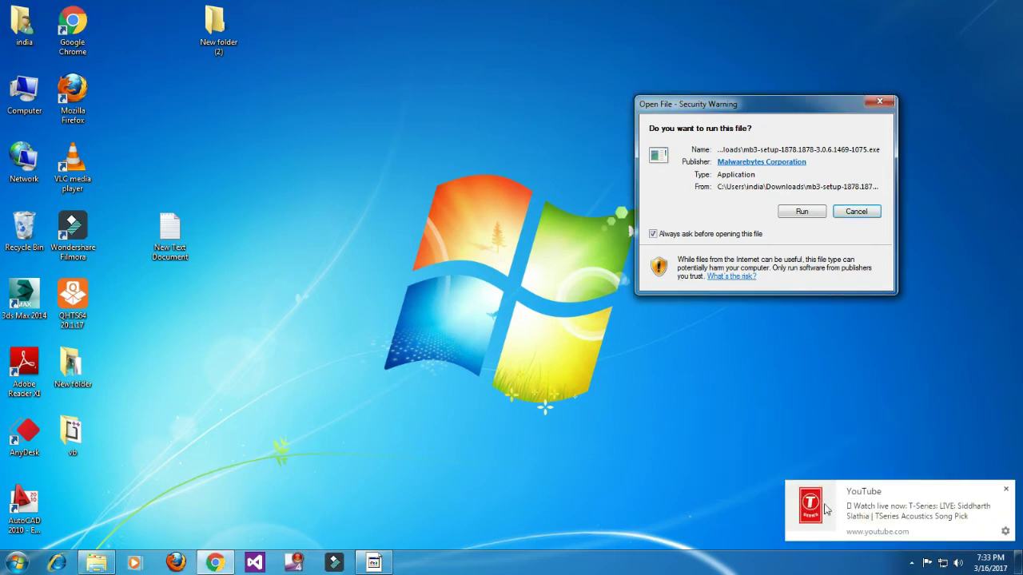
left_click_drag(413, 255, 319, 295)
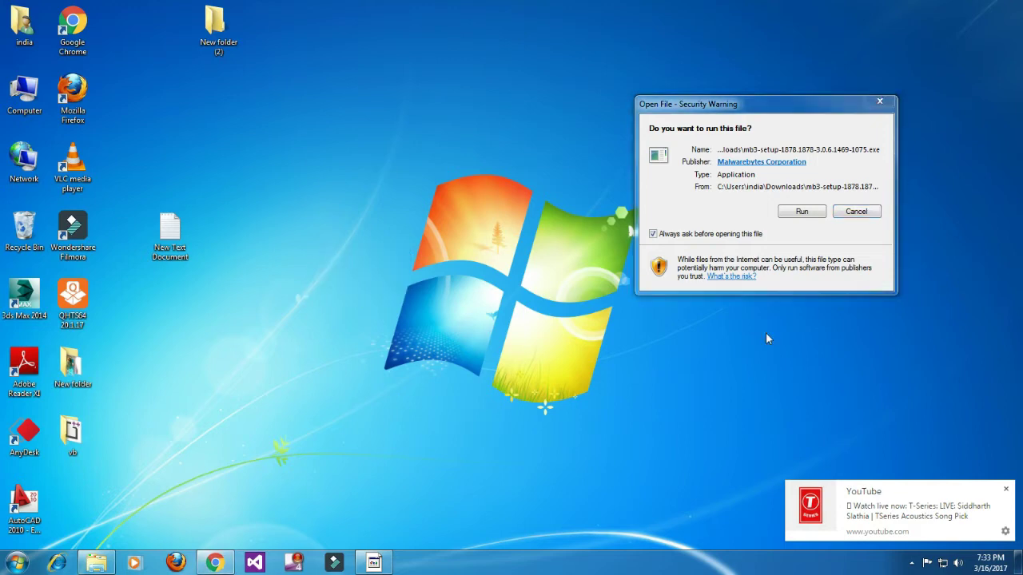
- Cancel the installer's security warning, dismiss the YouTube notification, and stop the screen recording
left_click(856, 211)
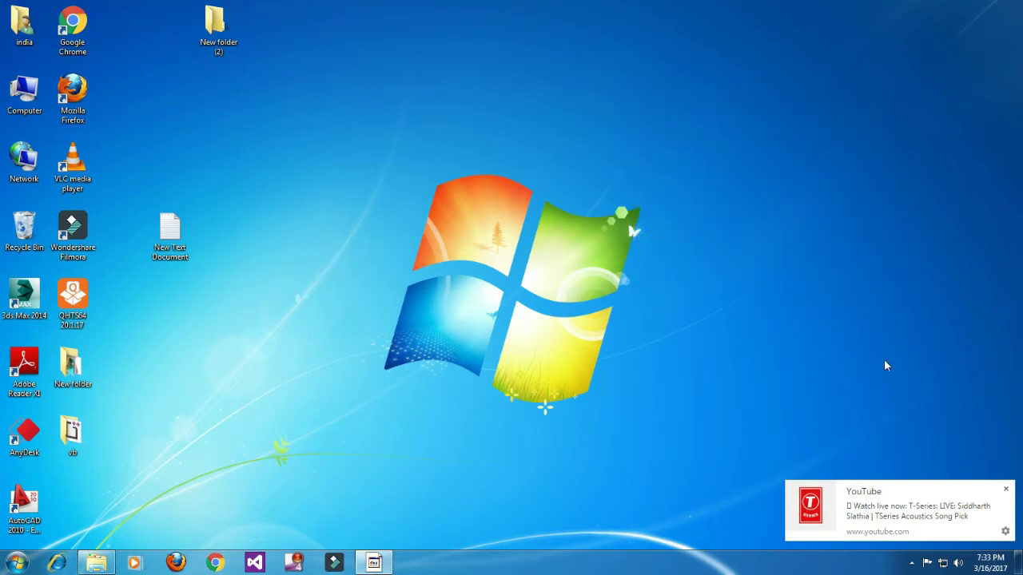
left_click(1007, 489)
left_click(912, 563)
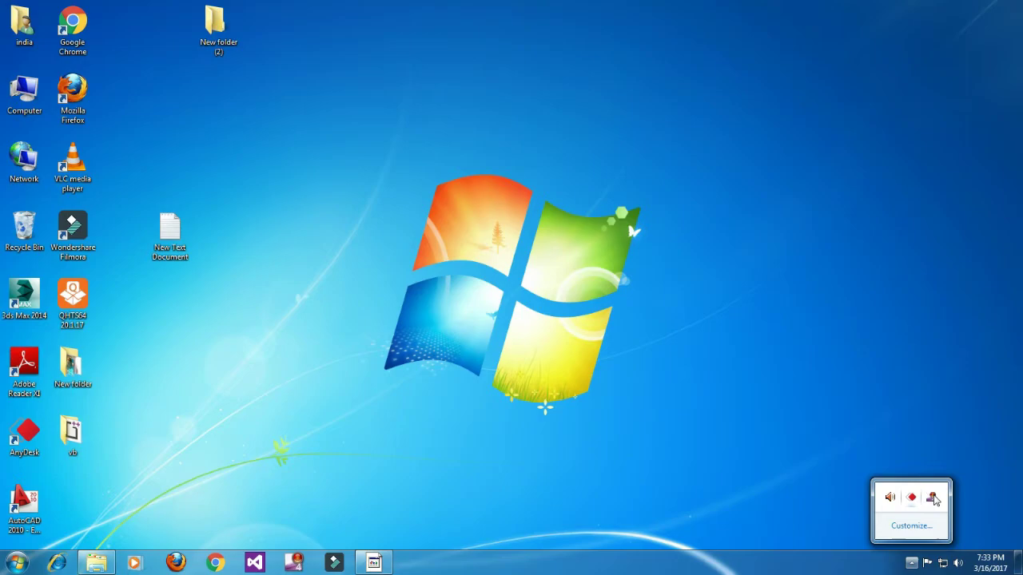
right_click(931, 498)
left_click(763, 440)
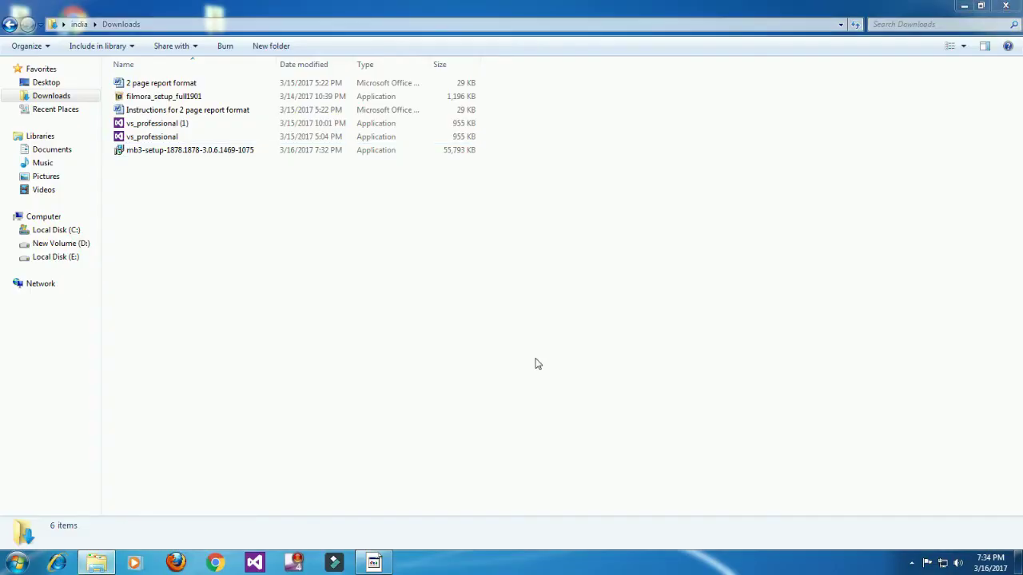
- Run the mb3-setup file as administrator and keep English as the setup language
left_click(245, 152)
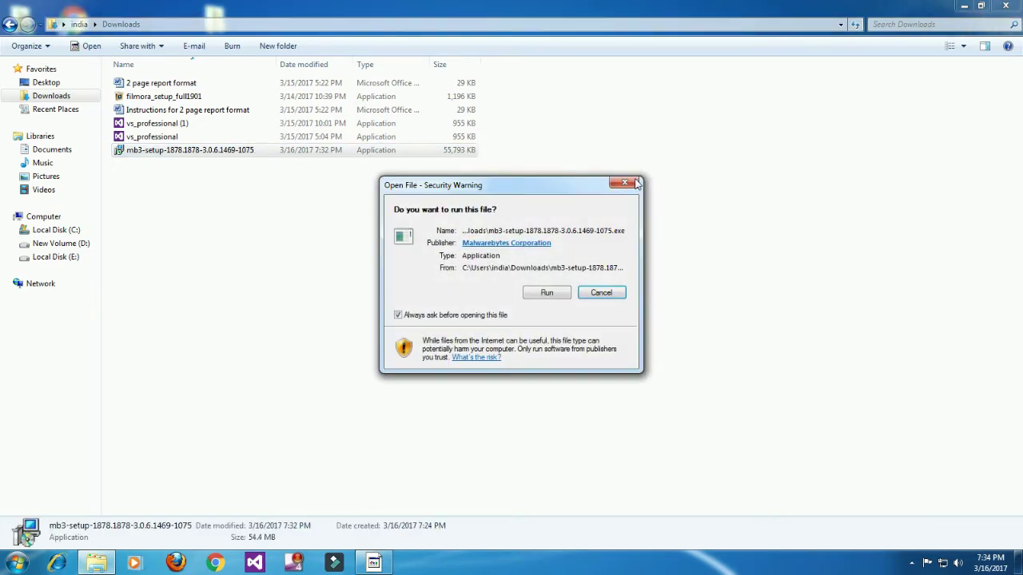
left_click(639, 184)
right_click(369, 154)
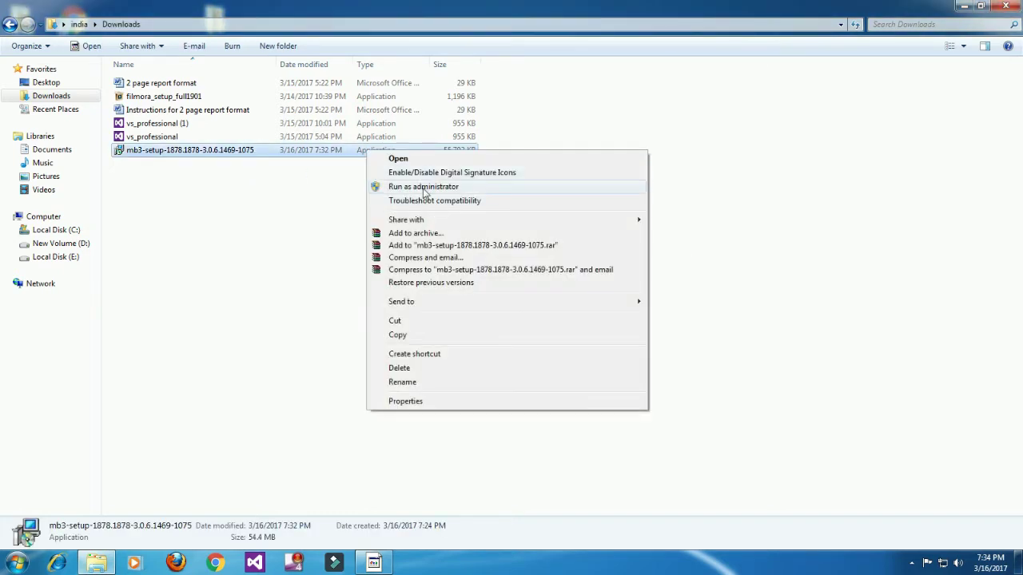
left_click(426, 187)
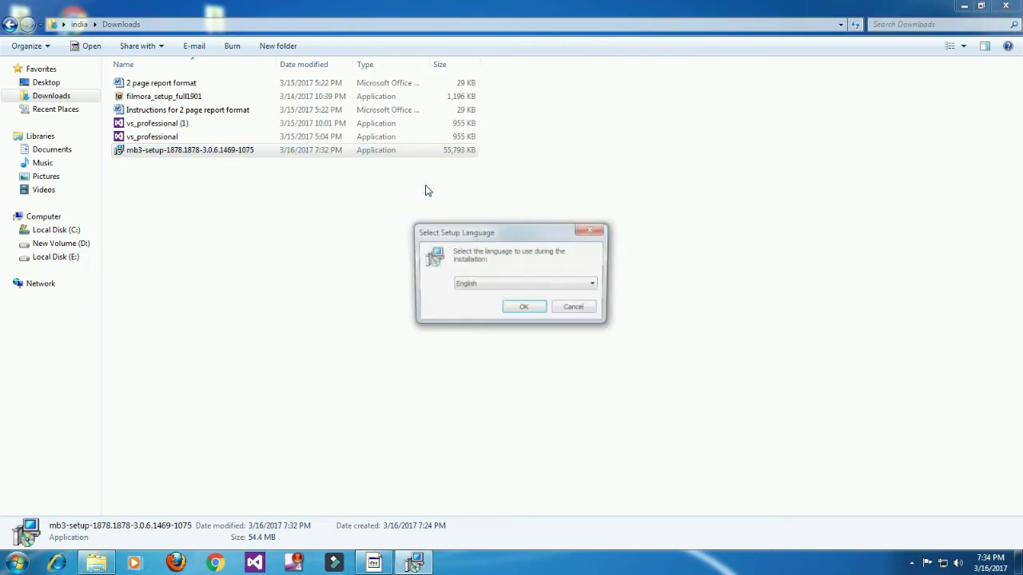
left_click(501, 286)
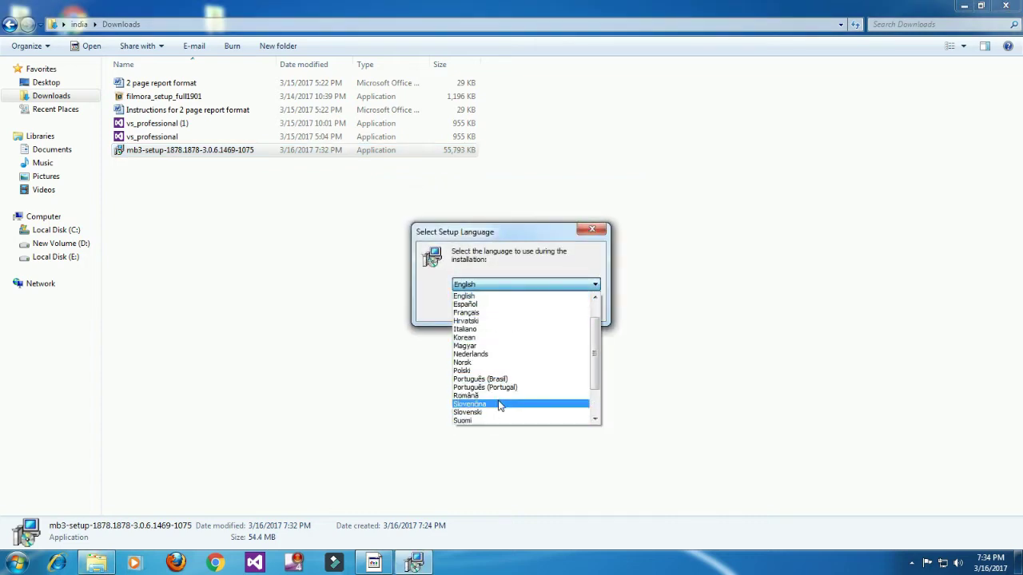
left_click(474, 297)
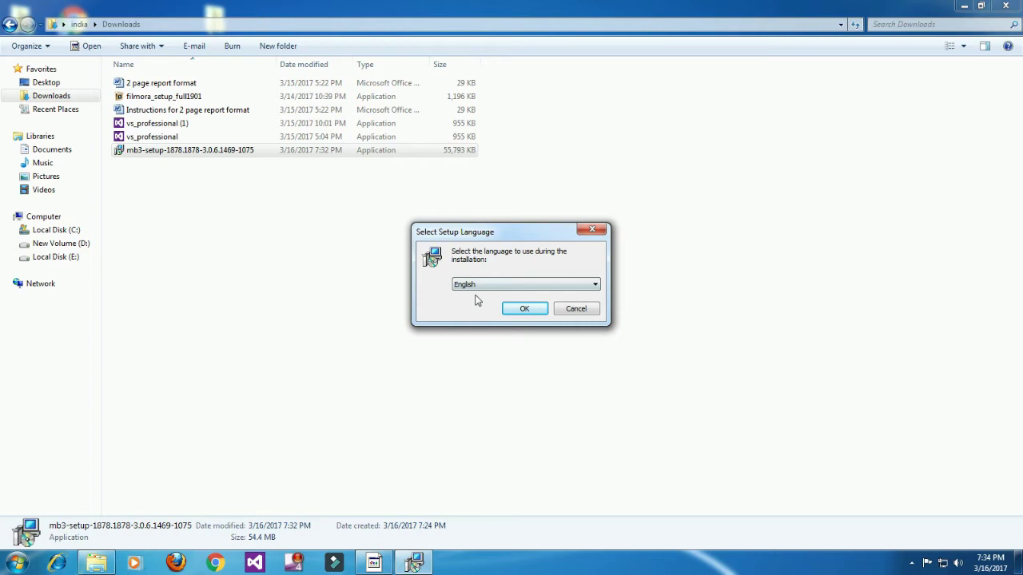
- Start the setup wizard, accept the licence agreement, and move past the release information
left_click(520, 310)
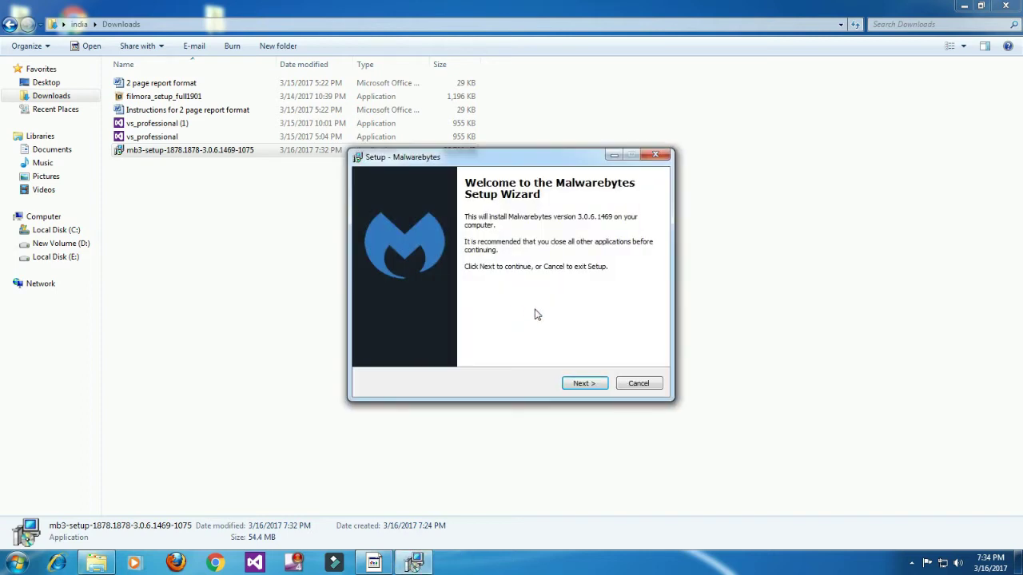
left_click(581, 384)
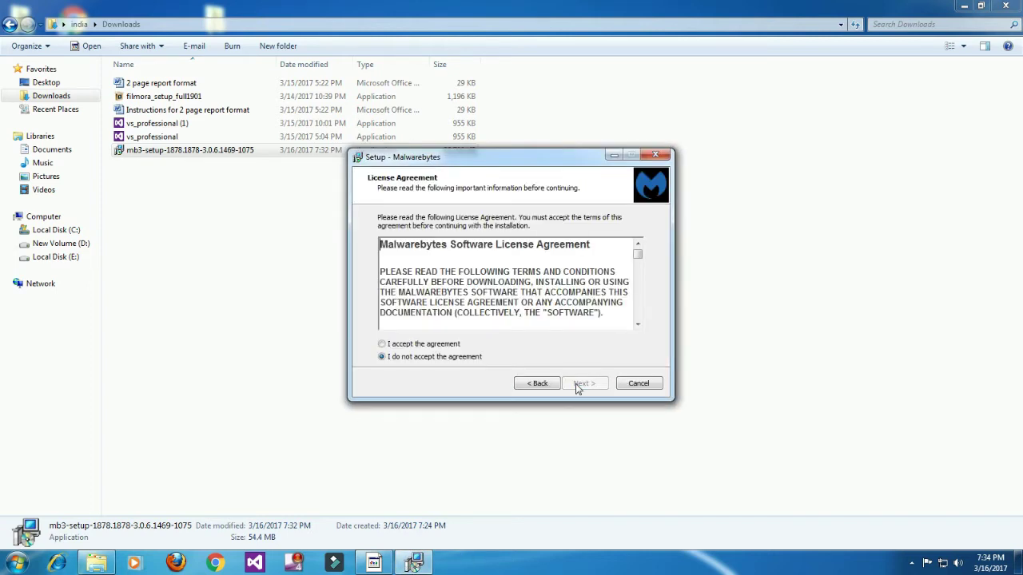
left_click(383, 345)
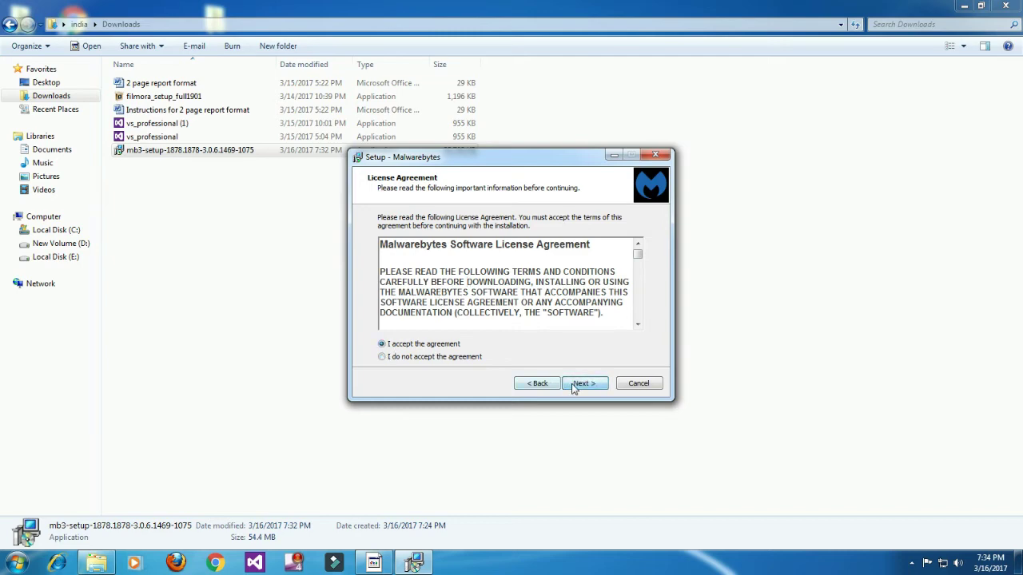
left_click(577, 385)
scroll(480, 301, "down", 15)
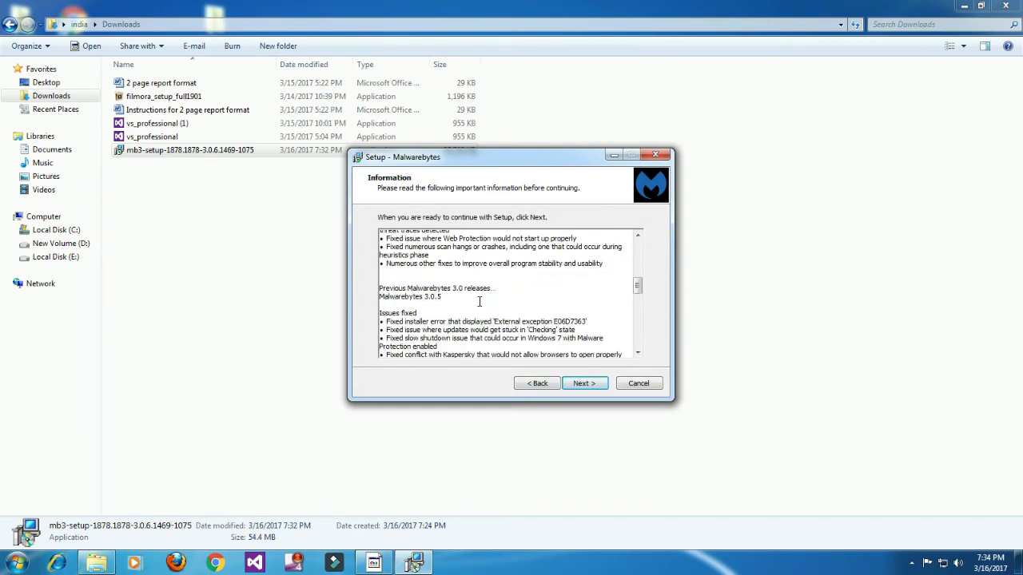
scroll(506, 297, "up", 10)
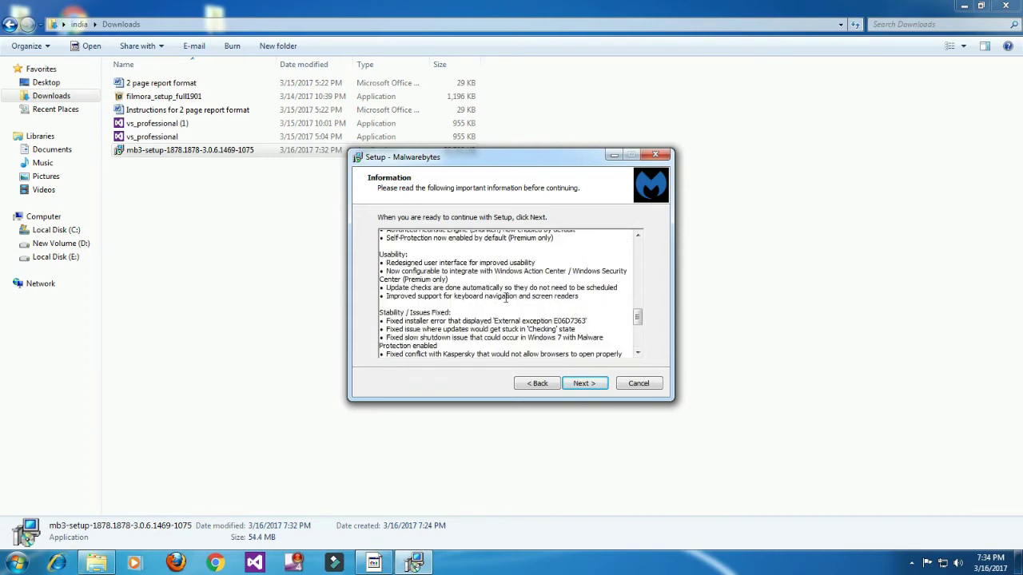
scroll(505, 298, "up", 4)
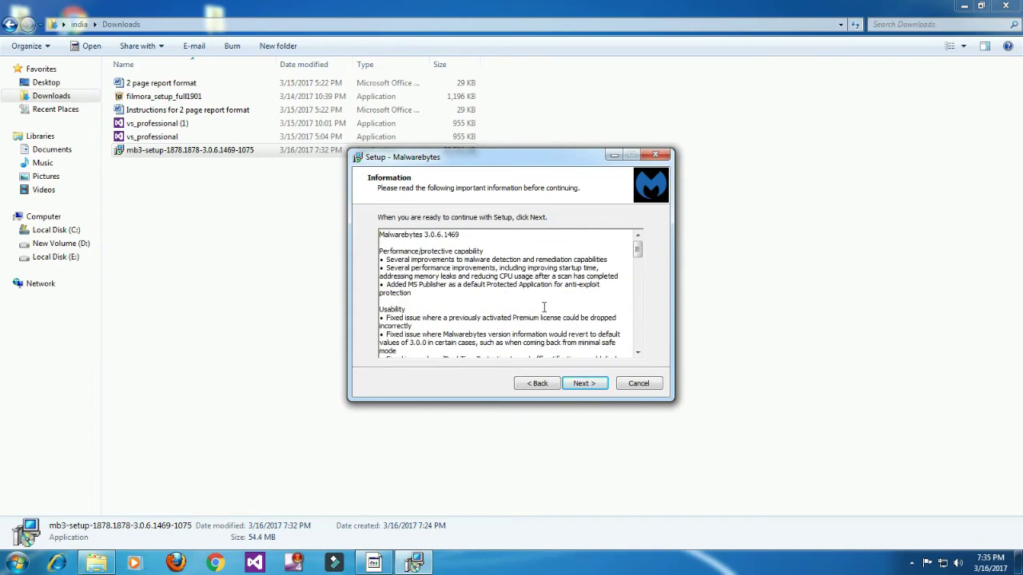
left_click(583, 384)
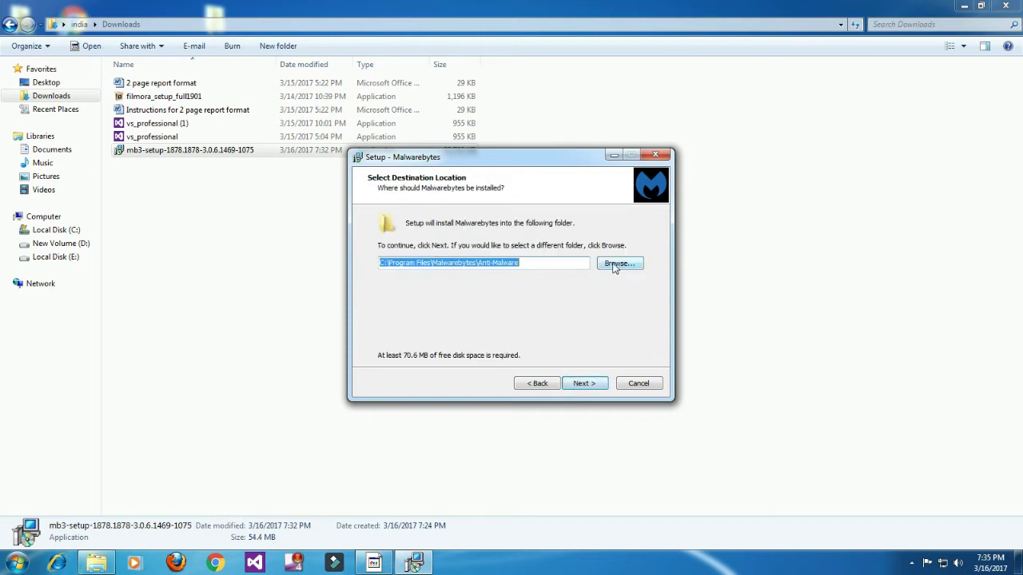
- Keep the default C:\Program Files\Malwarebytes\Anti-Malware folder and default Start Menu and shortcut options
left_click(541, 266)
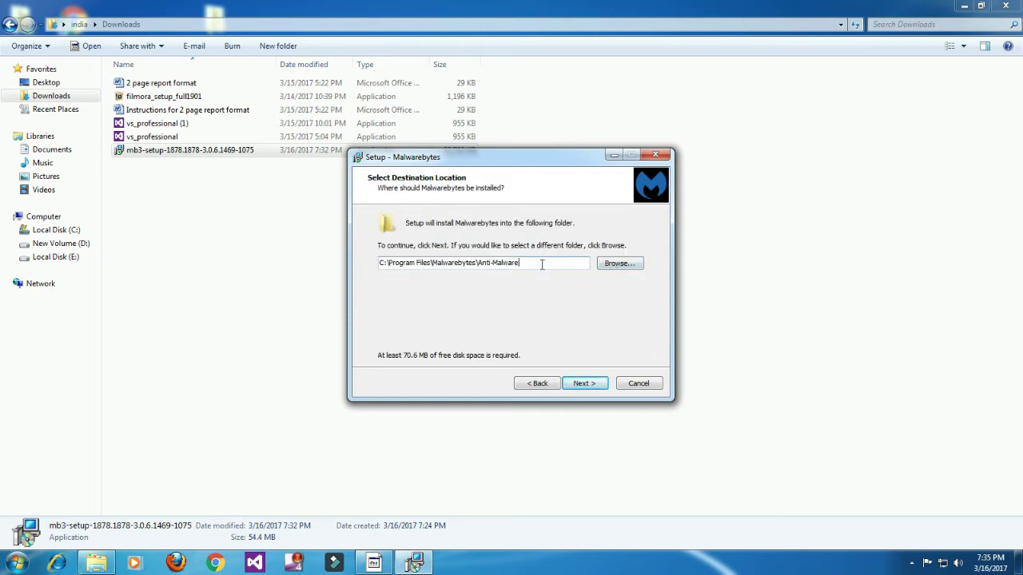
left_click(611, 264)
left_click(592, 379)
left_click(582, 384)
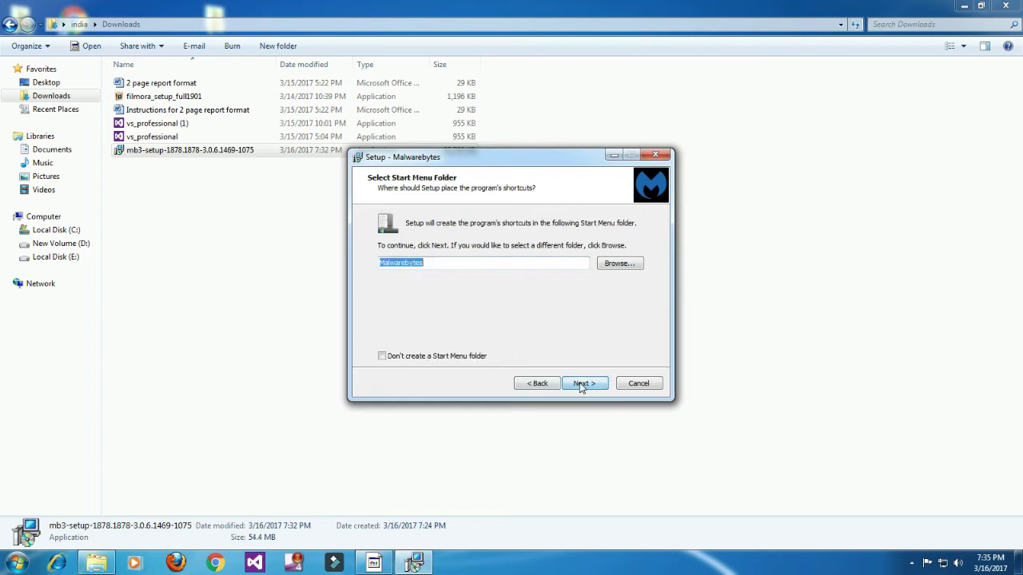
left_click(383, 356)
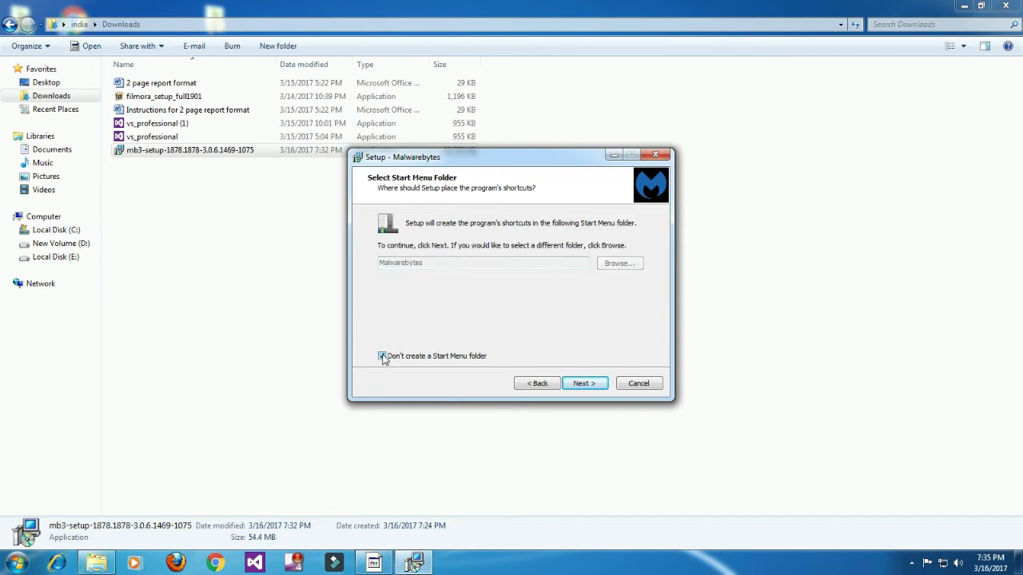
left_click(383, 356)
left_click(583, 384)
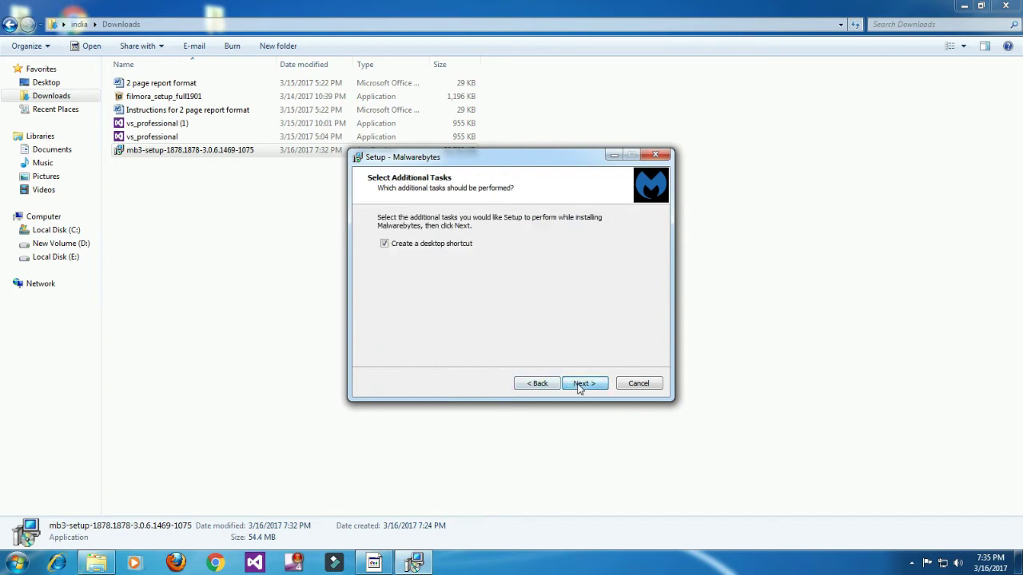
left_click(585, 384)
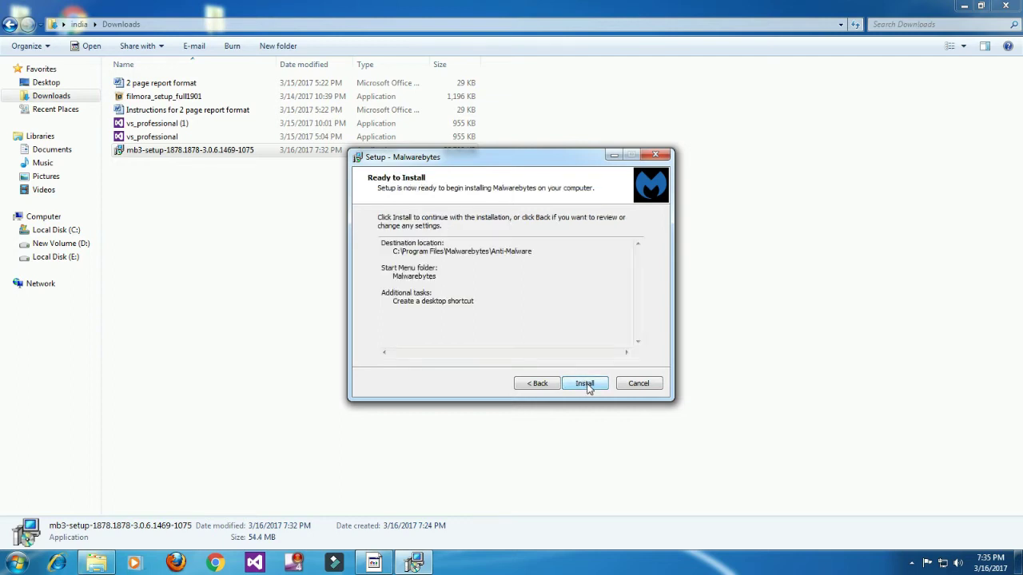
- Install Malwarebytes and close the wizard with Finish once installation completes
left_click(585, 385)
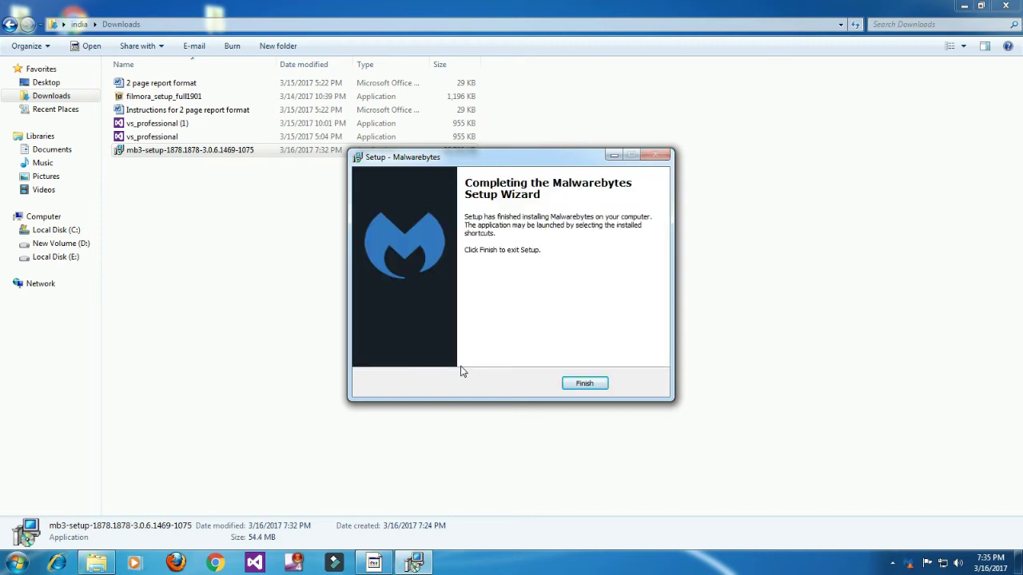
left_click(583, 386)
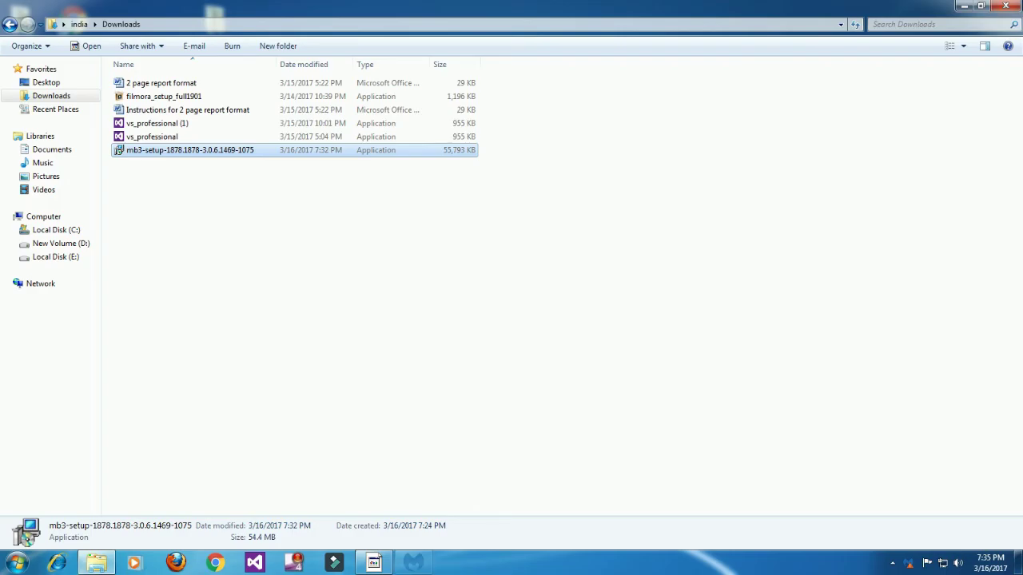
- Minimize Explorer, close the Malwarebytes 3.0 introduction, and start a Threat Scan from the Dashboard
left_click(965, 7)
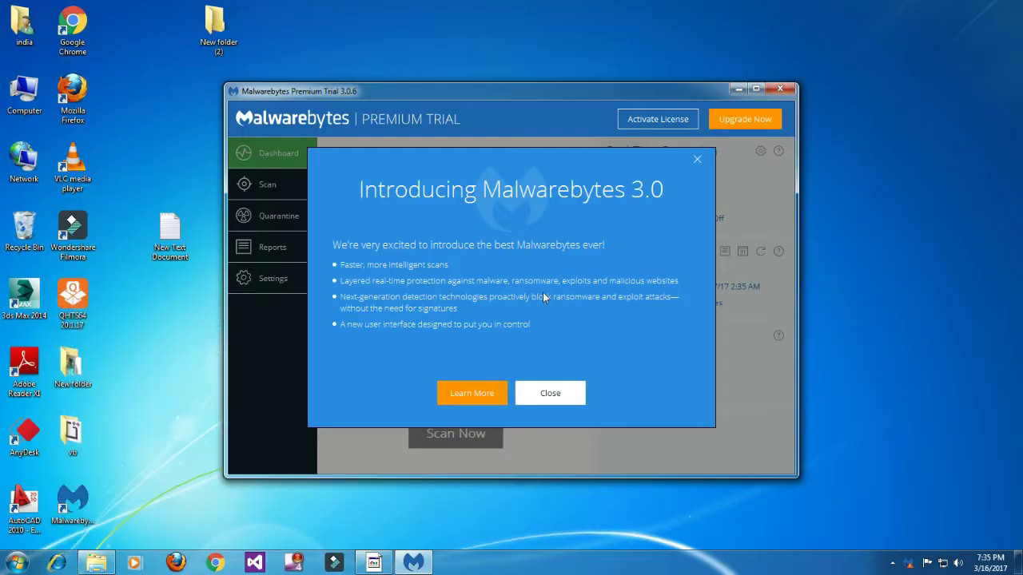
left_click(559, 402)
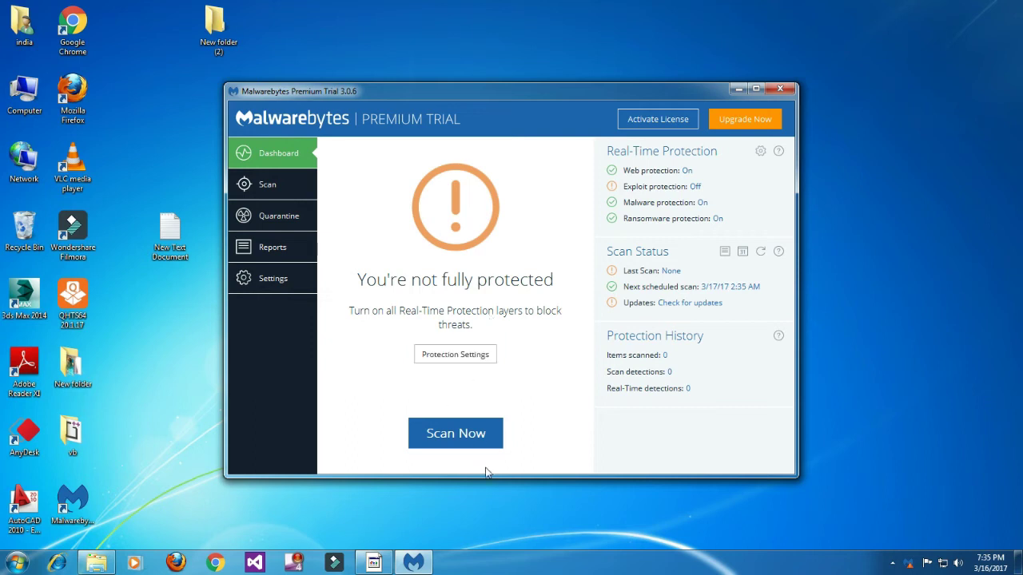
left_click(450, 435)
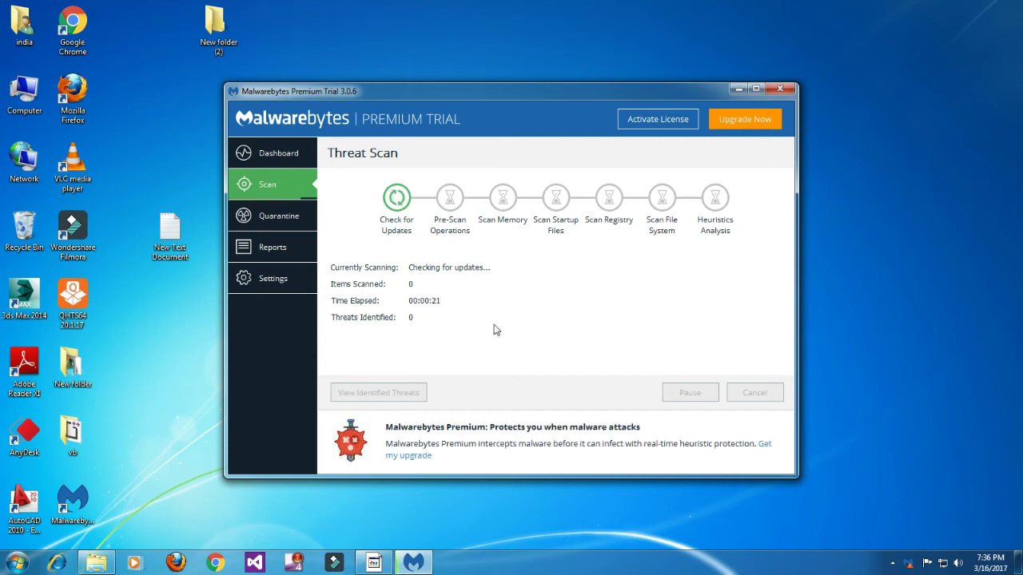
- Maximize the Malwarebytes window while the Threat Scan runs
left_click(756, 89)
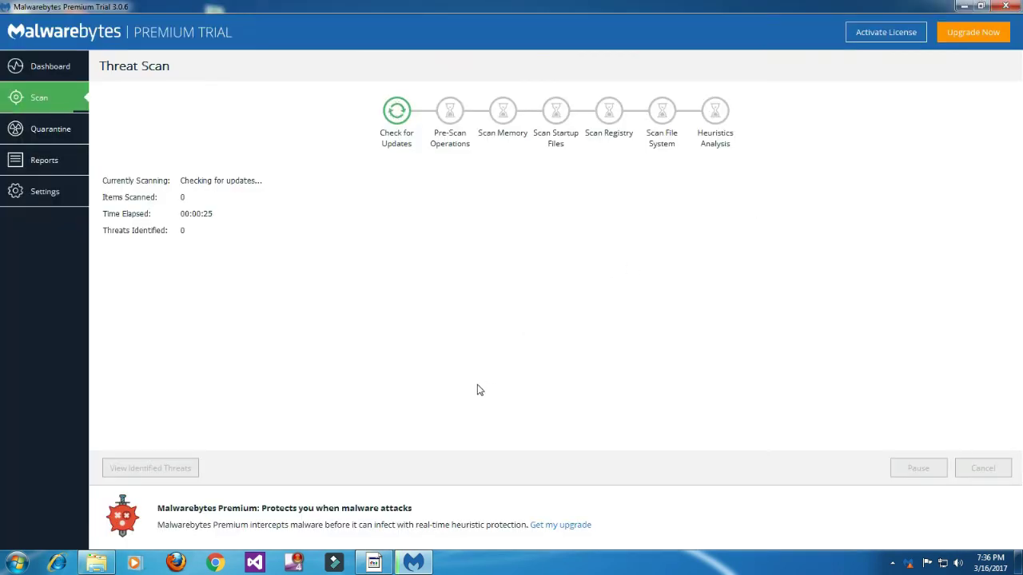